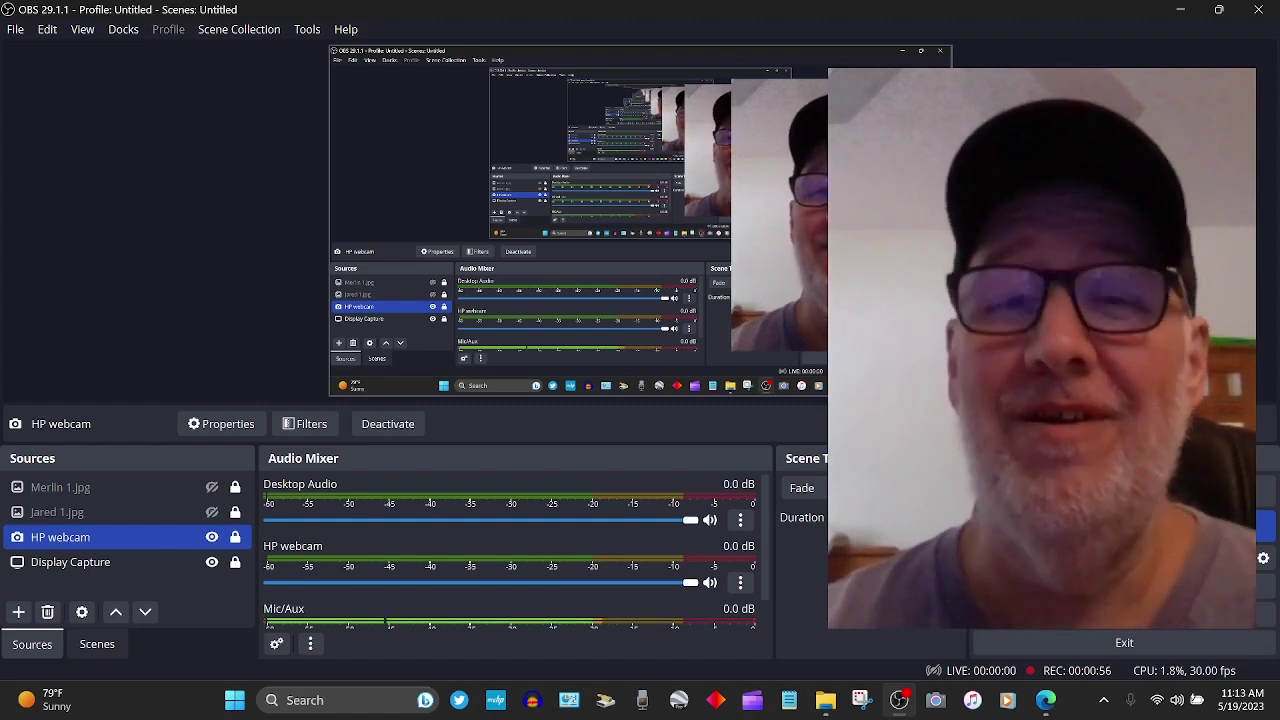
- Play Joan Jett's black-and-white 'I Love Rock 'N Roll' video in Edge from 1:39, pausing at 1:53
{"action": "left_click", "coordinate": [1046, 700]}
{"action": "left_click", "coordinate": [316, 16]}
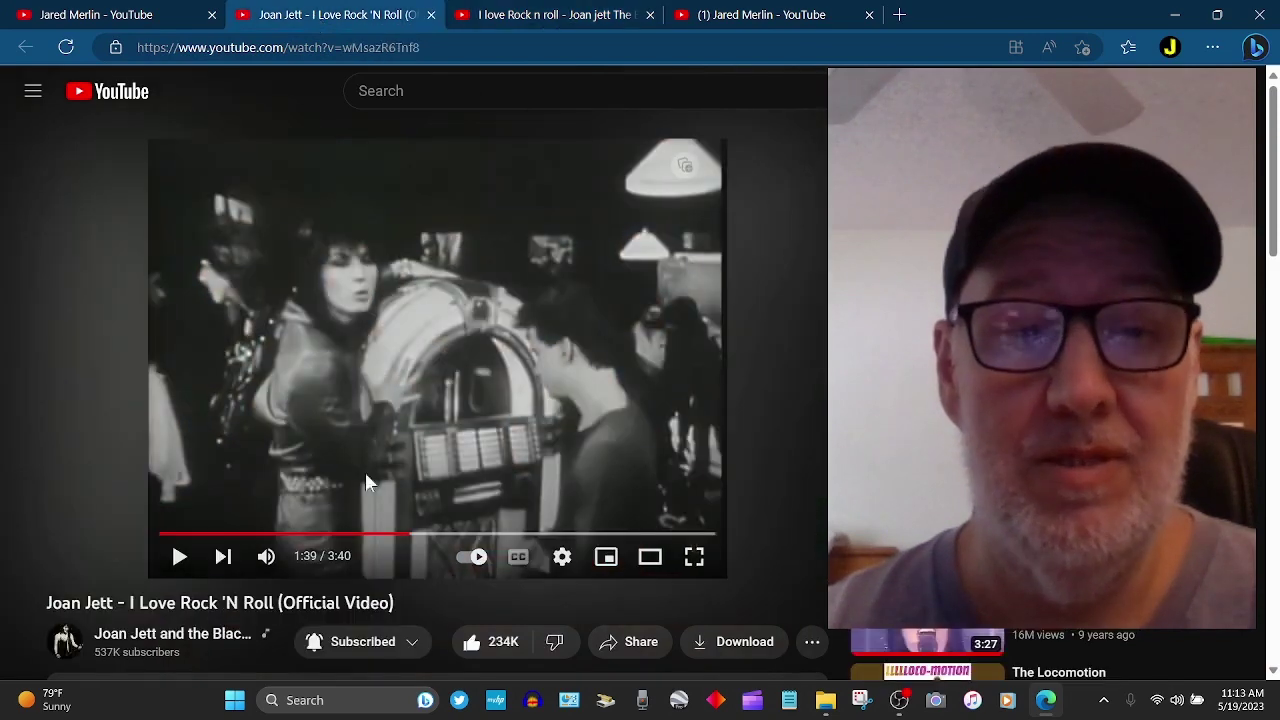
{"action": "left_click", "coordinate": [180, 557]}
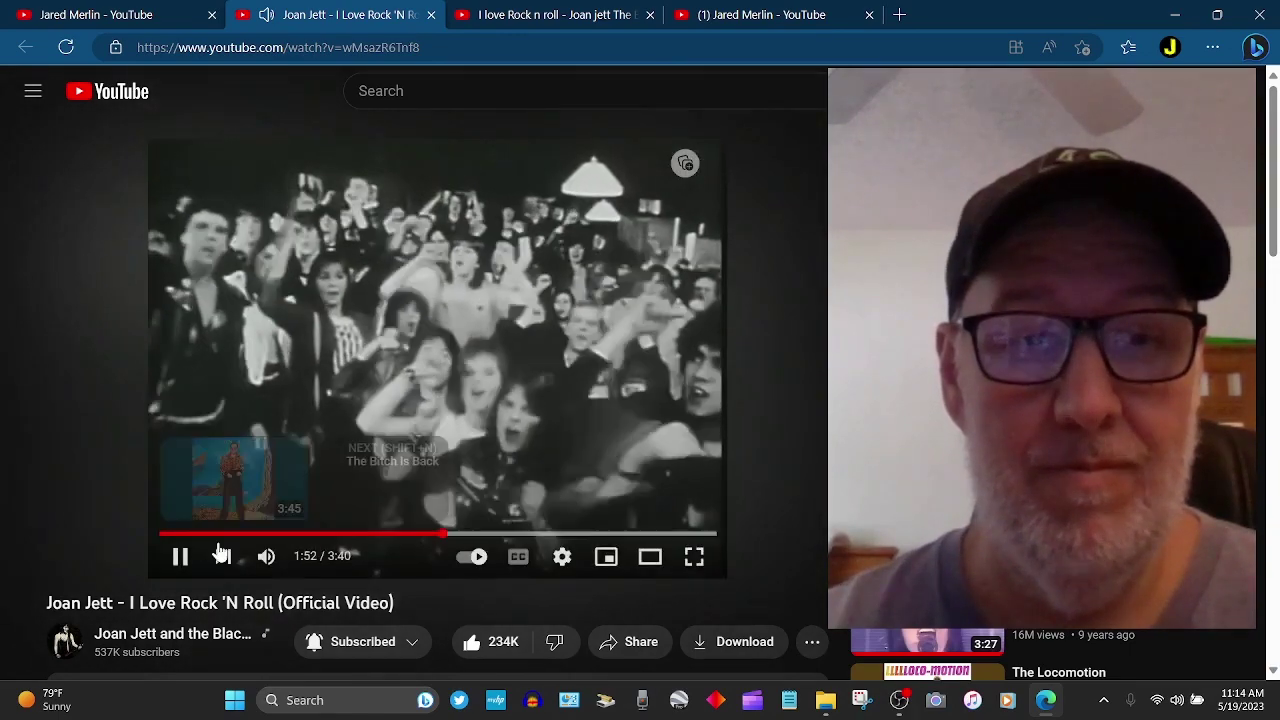
{"action": "left_click", "coordinate": [181, 558]}
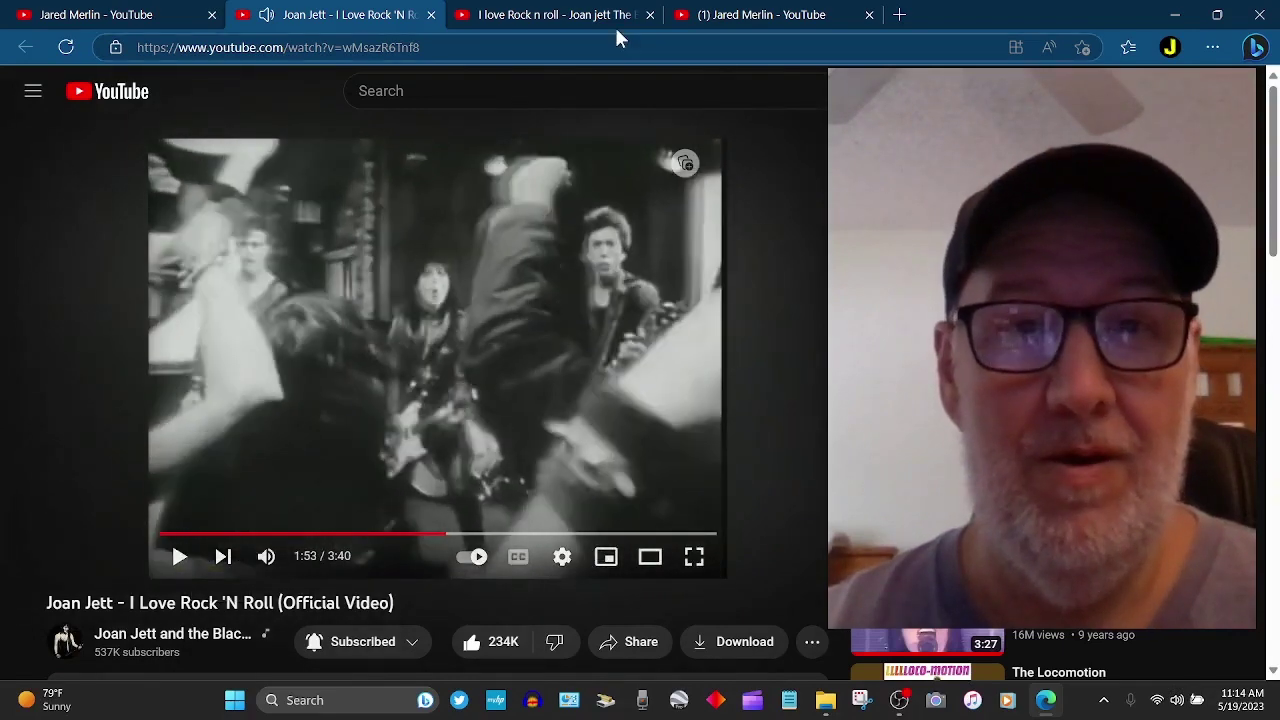
- Play the colour Blackhearts version of the video from 1:15 and pause it at 1:29
{"action": "left_click", "coordinate": [587, 15]}
{"action": "mouse_move", "coordinate": [98, 460]}
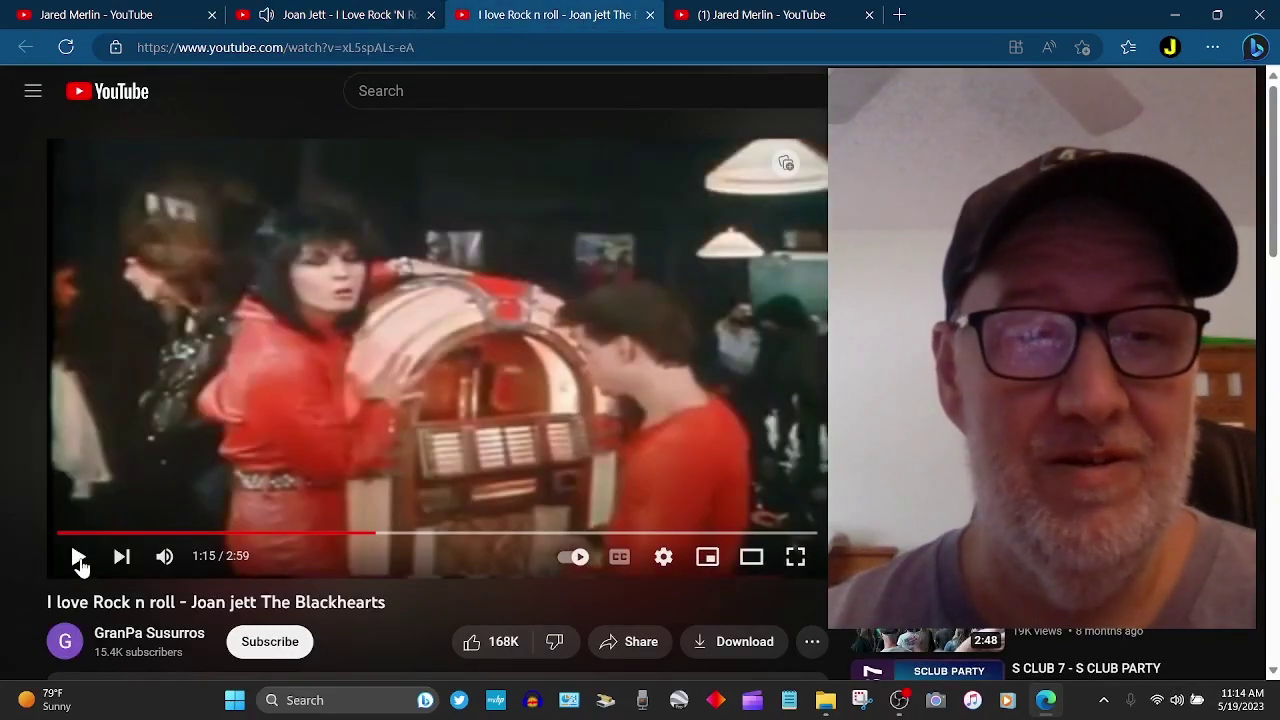
{"action": "left_click", "coordinate": [80, 557]}
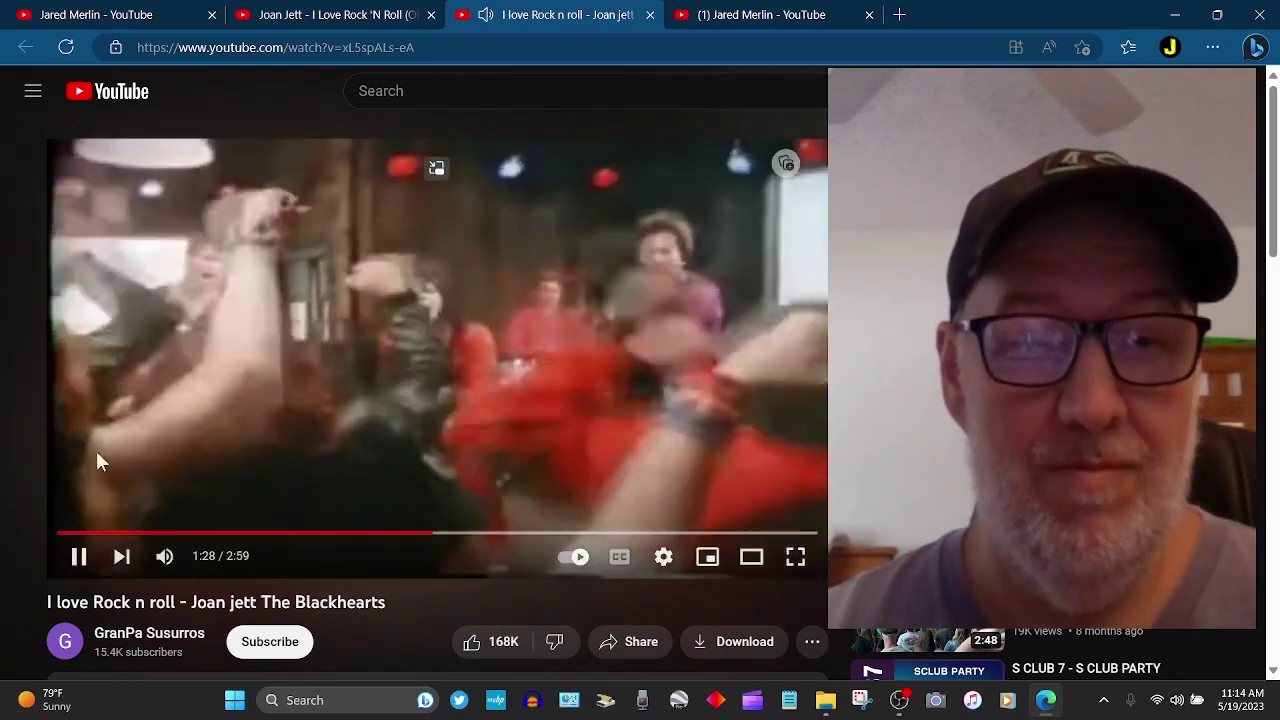
{"action": "left_click", "coordinate": [78, 556]}
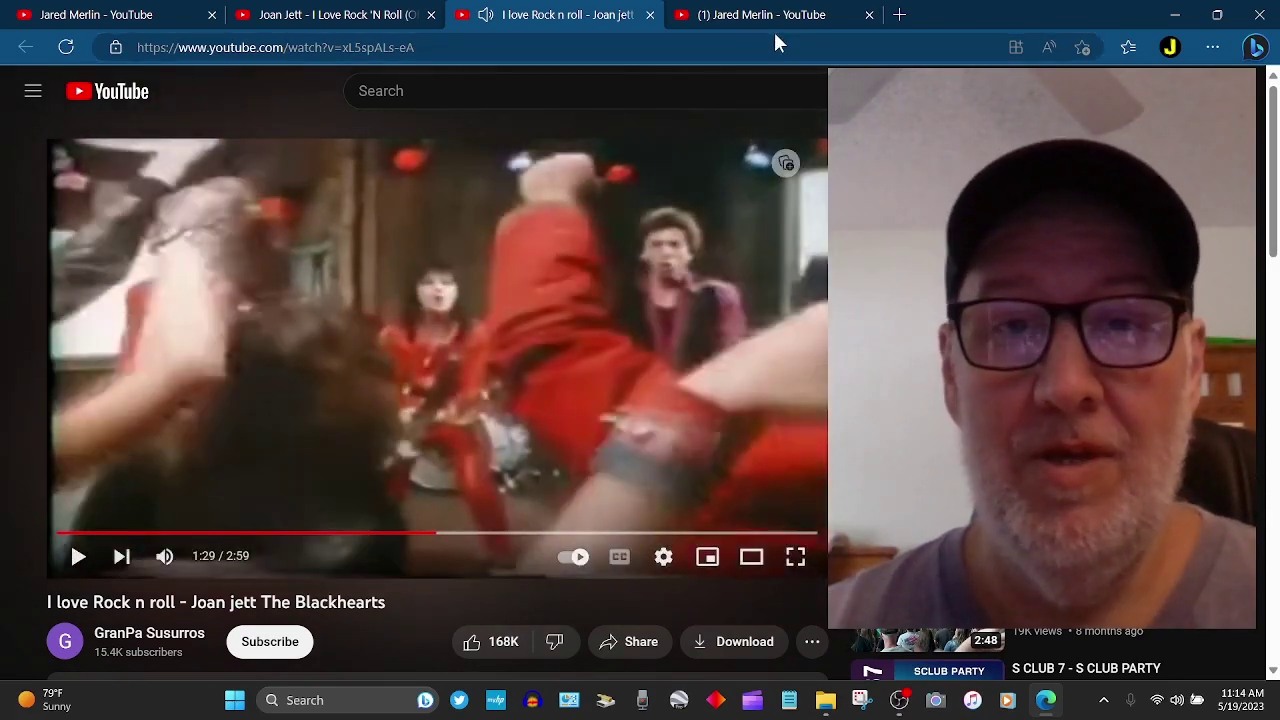
- Flip between the black-and-white and colour video tabs, then bring OBS Studio back
{"action": "left_click", "coordinate": [352, 18]}
{"action": "left_click", "coordinate": [540, 15]}
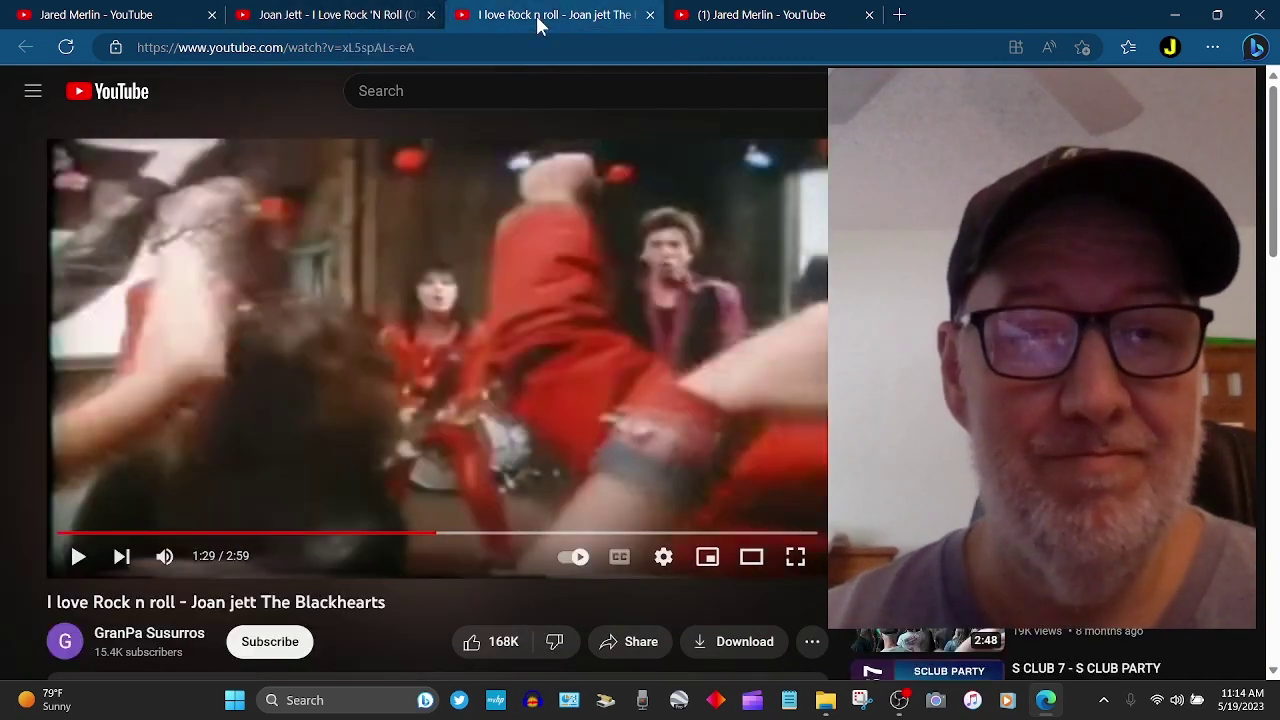
{"action": "left_click", "coordinate": [899, 700]}
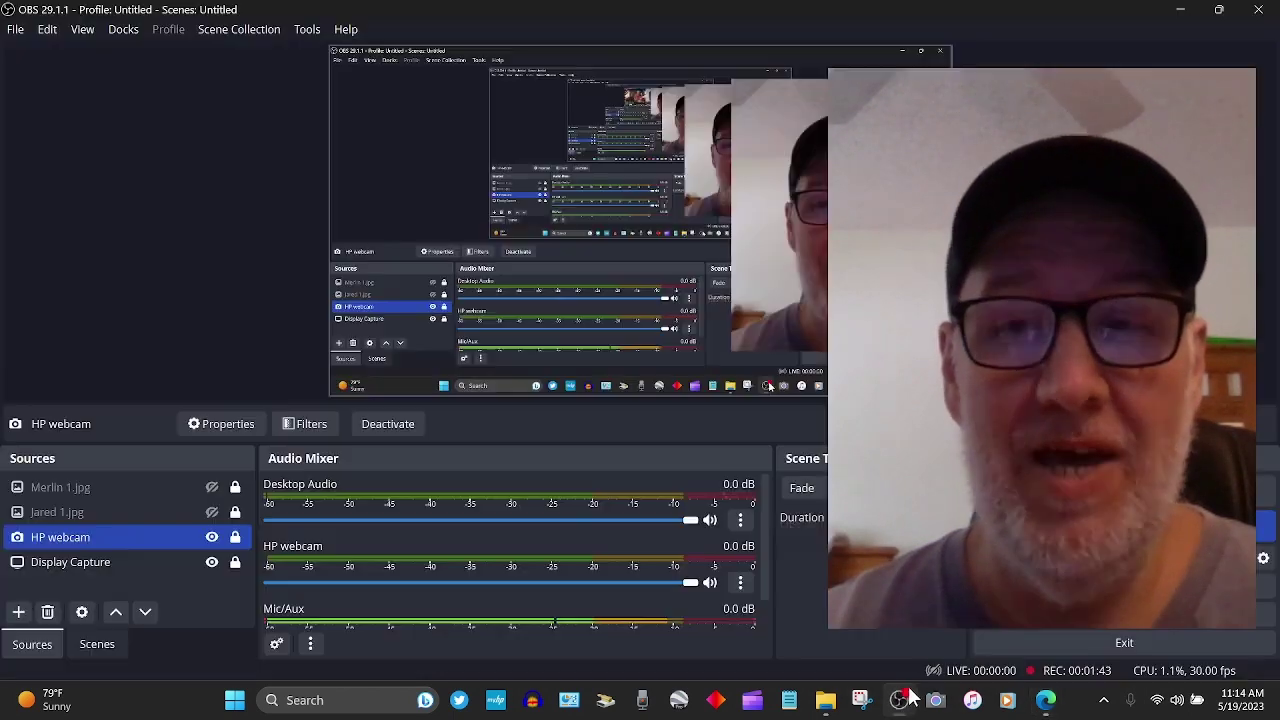